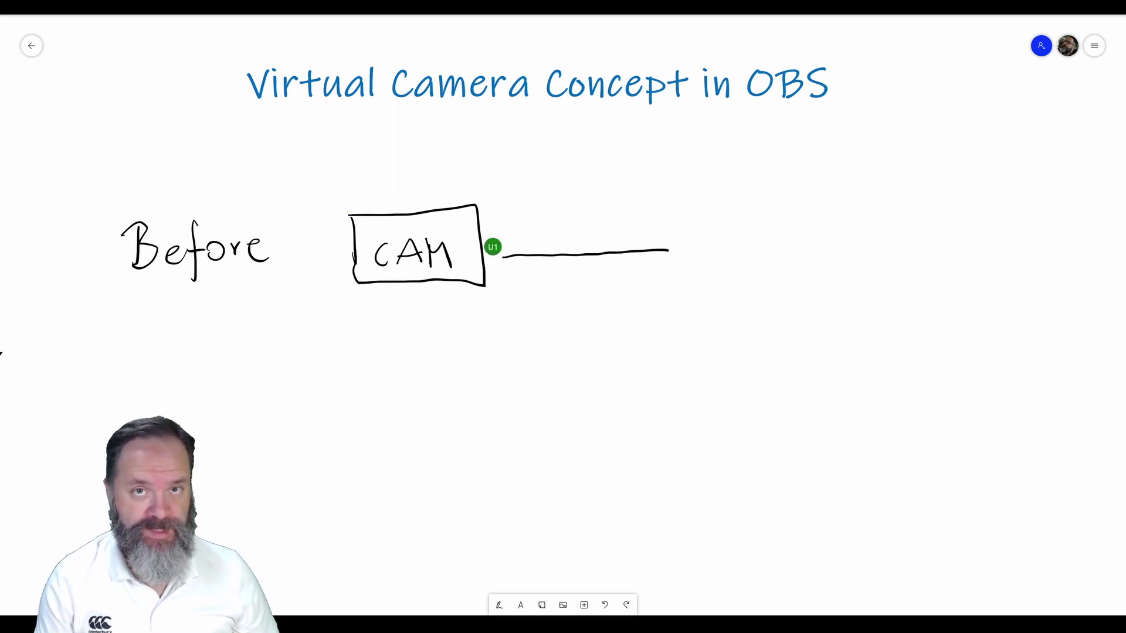
Step: Finish the arrow from CAM in the Before row and draw a box labelled "Teams" at its end
drag(689, 211, 697, 274)
mouse_move(689, 210)
mouse_down()
mouse_move(823, 285)
mouse_move(692, 288)
mouse_up()
mouse_move(721, 241)
mouse_down()
mouse_move(722, 270)
mouse_move(740, 241)
mouse_up()
drag(727, 258, 746, 268)
mouse_move(760, 255)
mouse_down()
mouse_move(762, 269)
mouse_move(800, 271)
mouse_up()
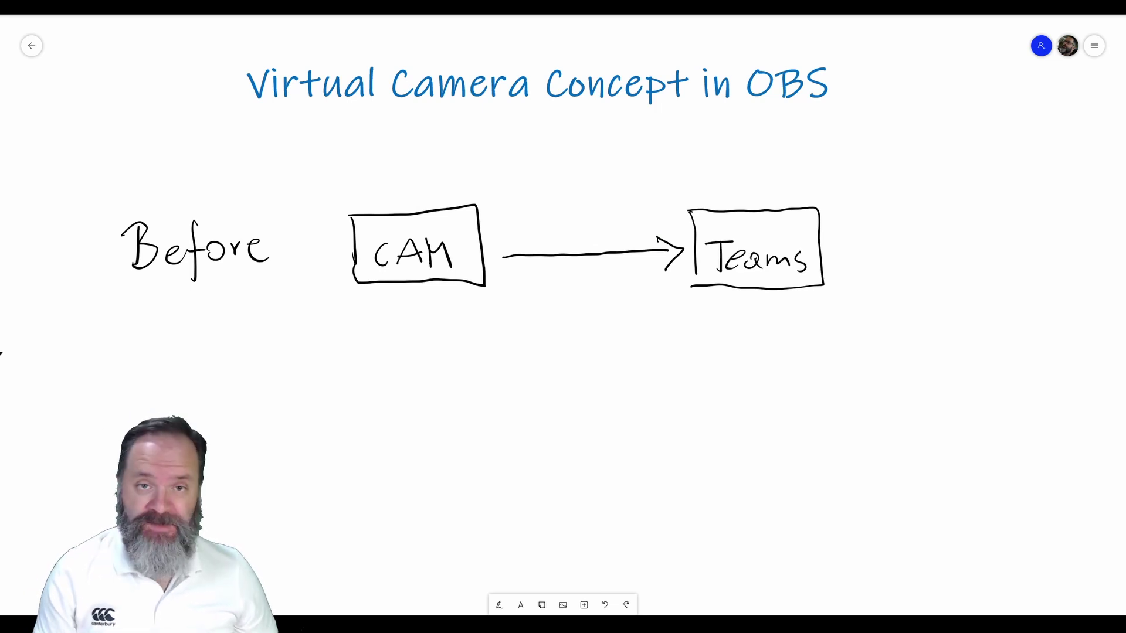
Step: Handwrite the row heading "After" below "Before" on the whiteboard
drag(125, 418, 159, 415)
drag(134, 399, 154, 397)
drag(195, 372, 187, 431)
drag(174, 399, 212, 397)
drag(217, 405, 252, 384)
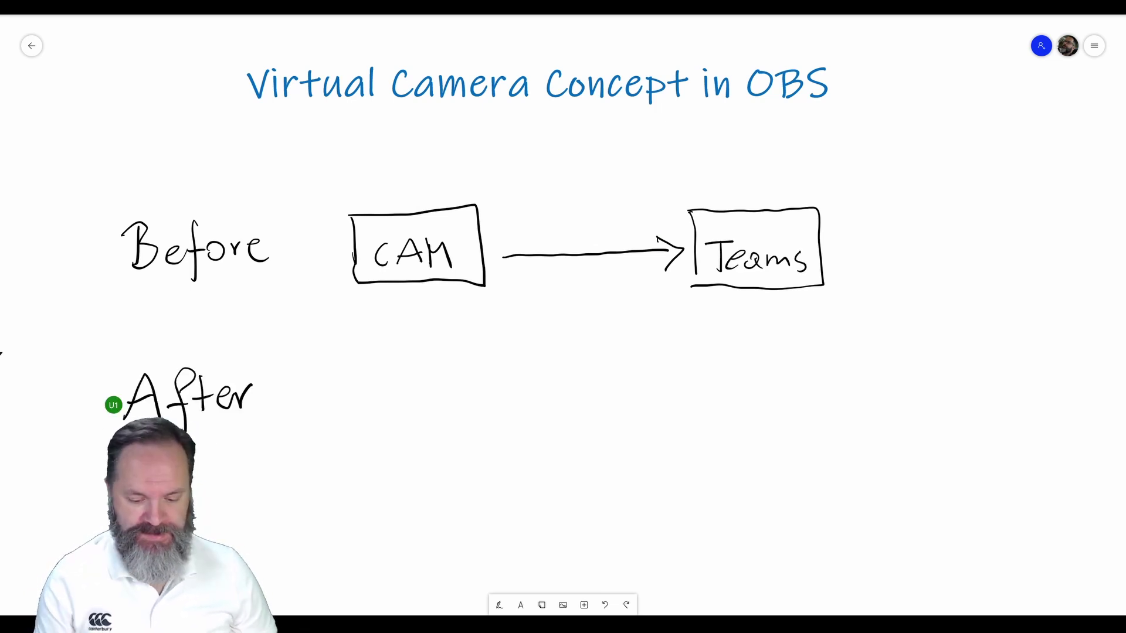
Step: Draw a box labelled "CAM" in the After row, below the existing CAM box
drag(356, 401, 354, 415)
mouse_move(351, 365)
mouse_down()
mouse_move(381, 361)
mouse_move(498, 414)
mouse_move(351, 444)
mouse_up()
drag(392, 396, 392, 424)
drag(410, 426, 433, 427)
drag(436, 428, 468, 431)
Step: Draw a box labelled "Teams" at the far end of the After row
drag(747, 354, 761, 431)
drag(756, 388, 785, 381)
mouse_move(776, 383)
mouse_down()
mouse_move(777, 407)
mouse_move(827, 404)
mouse_up()
drag(830, 404, 857, 404)
drag(871, 387, 861, 406)
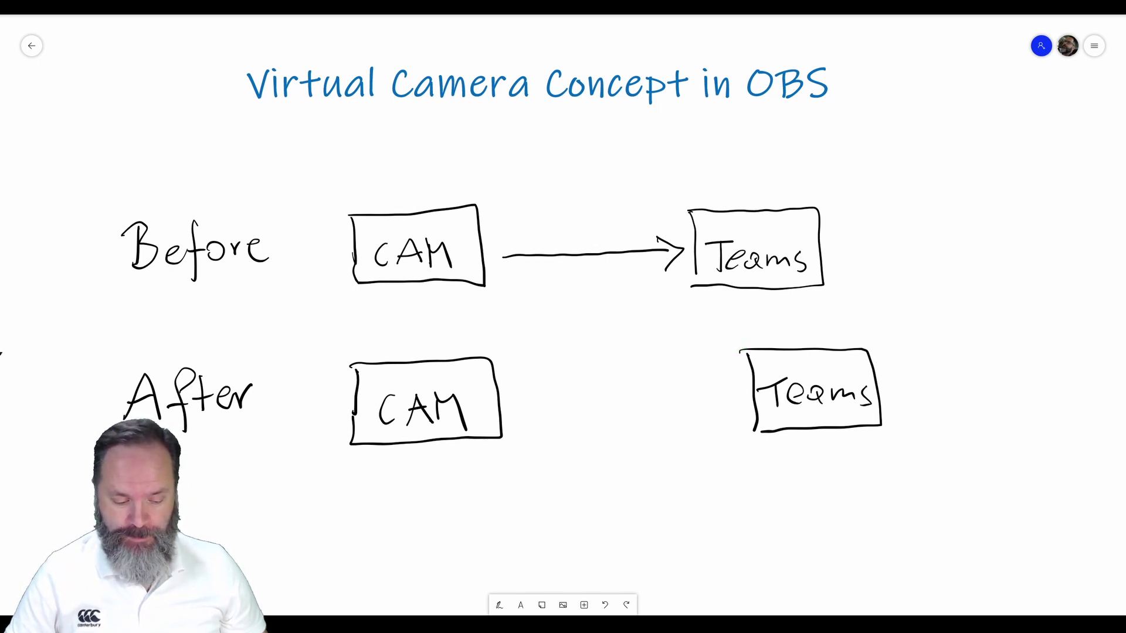
Step: Draw a box labelled "OBS" below and between the After row's boxes, with an arrow from CAM to it
drag(555, 498, 550, 549)
drag(577, 512, 574, 510)
drag(597, 509, 598, 537)
drag(636, 511, 625, 539)
drag(485, 450, 548, 513)
drag(538, 482, 513, 508)
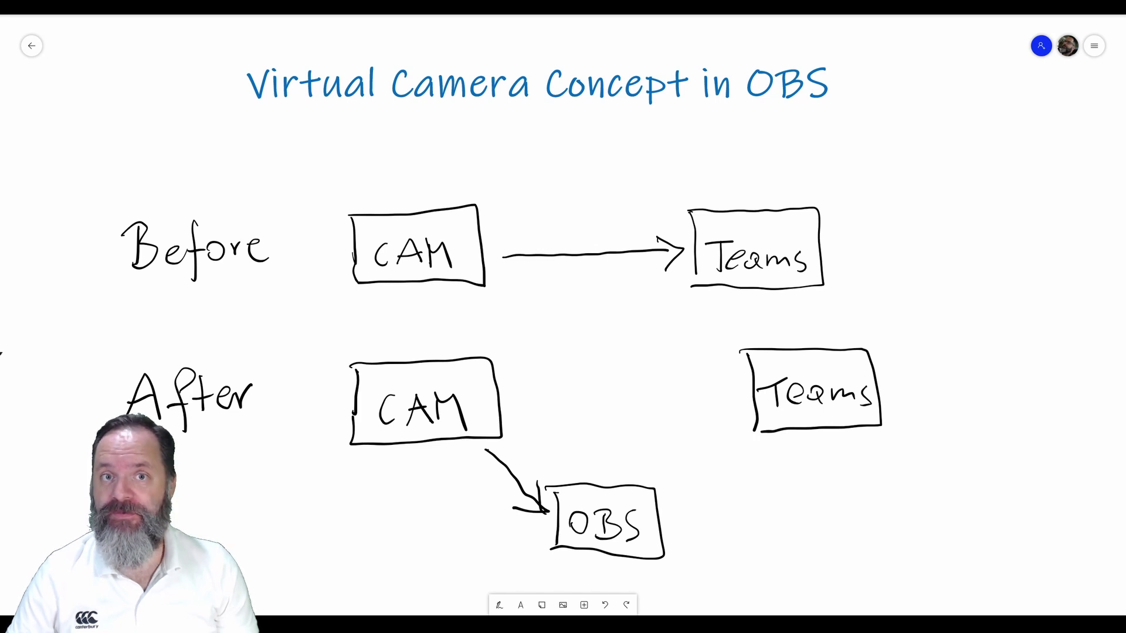
Step: Label the arrow from CAM to OBS with the handwritten note "Video Cap. Dev."
drag(399, 466, 414, 467)
drag(417, 473, 418, 488)
drag(431, 478, 436, 460)
drag(443, 478, 471, 478)
drag(419, 504, 418, 520)
drag(424, 509, 433, 532)
drag(453, 503, 461, 520)
drag(469, 512, 498, 516)
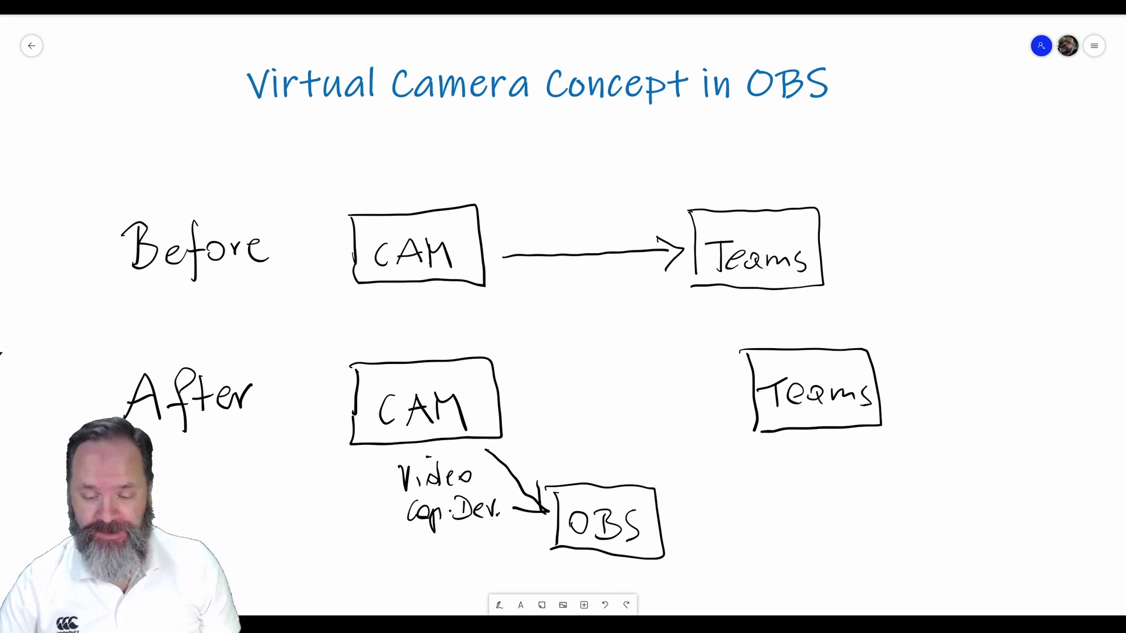
Step: Draw an arrow from OBS up to the After row's Teams box and handwrite a label beside it
drag(668, 501, 738, 439)
drag(716, 449, 737, 461)
drag(706, 480, 723, 480)
drag(727, 493, 795, 493)
drag(721, 516, 716, 536)
drag(724, 531, 807, 535)
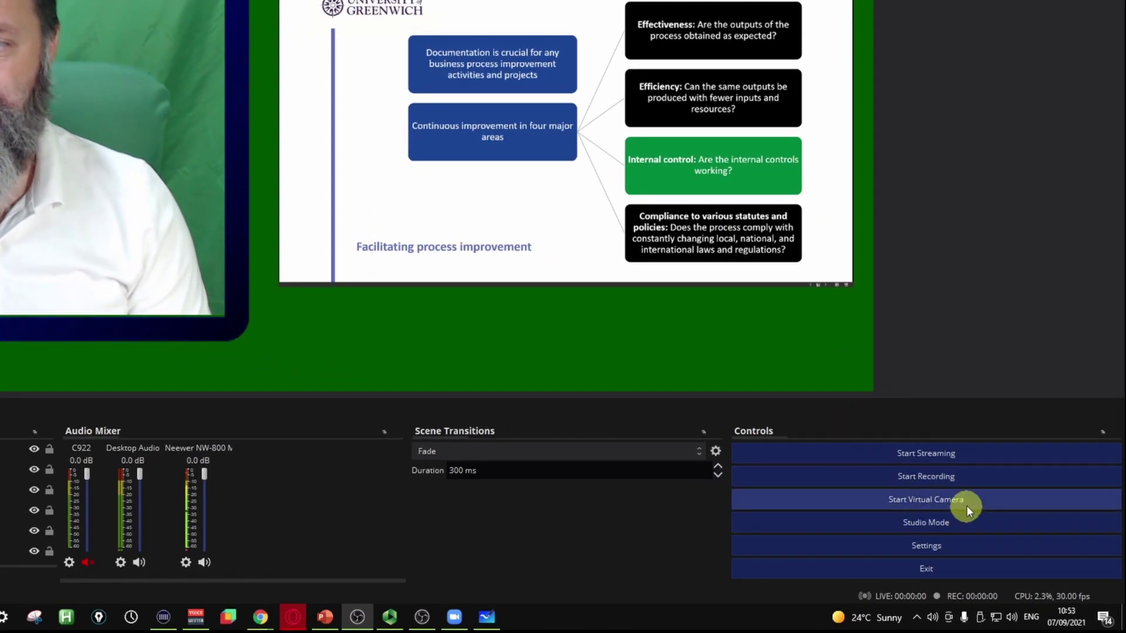
Step: Switch to OBS and start the virtual camera
click(927, 499)
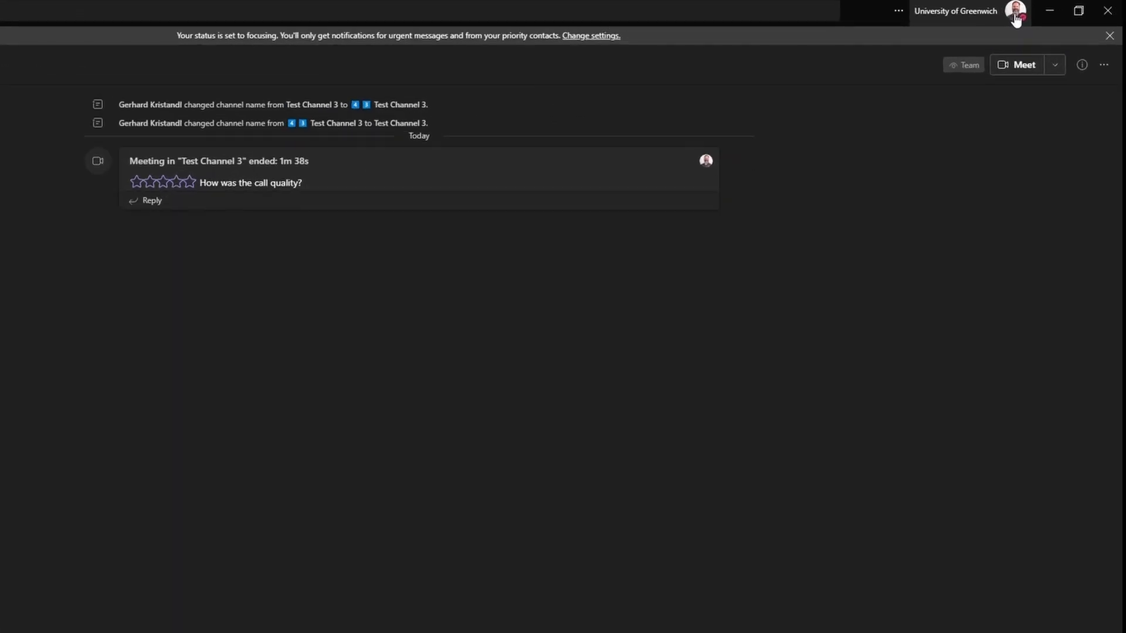
Step: Switch to Microsoft Teams and select OBS Virtual Camera as the camera in the device settings
click(1016, 18)
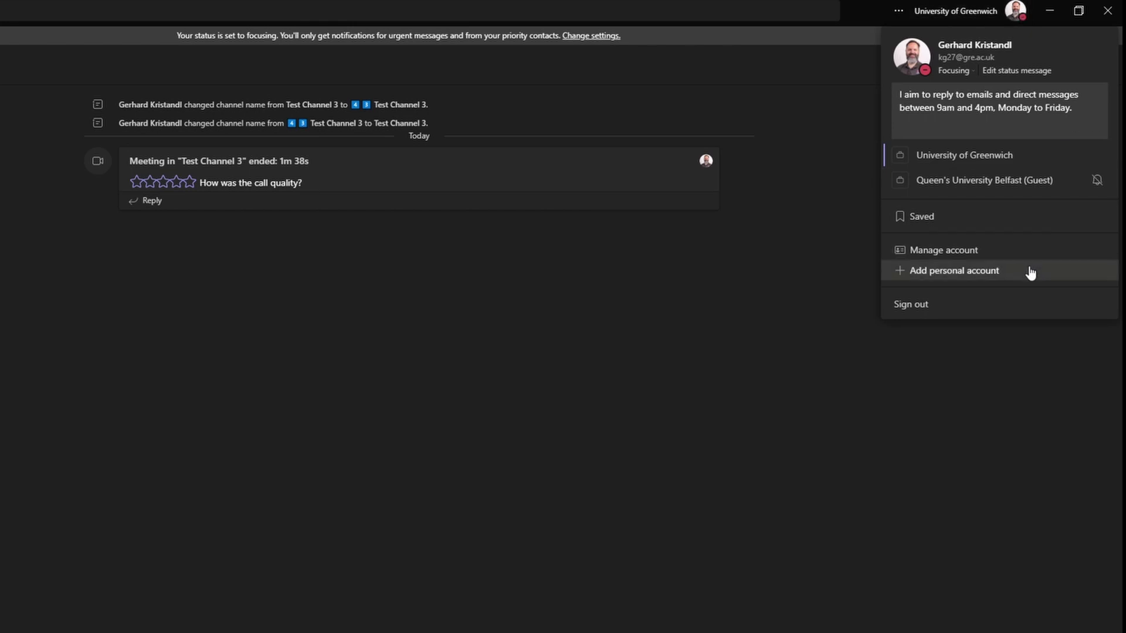
click(998, 252)
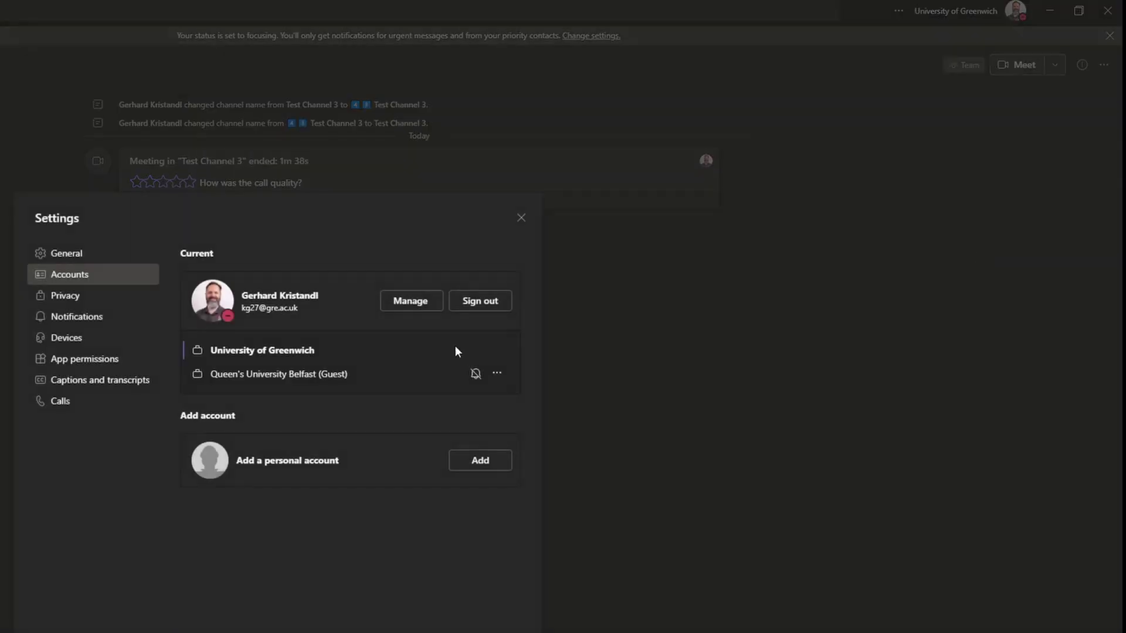
click(74, 343)
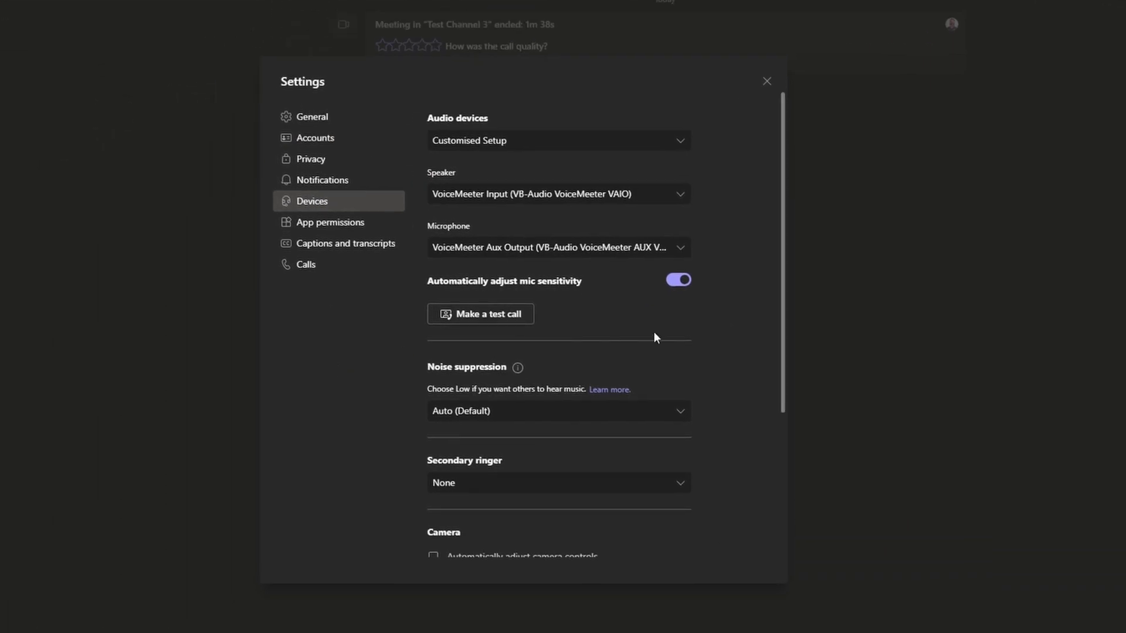
drag(783, 177, 776, 337)
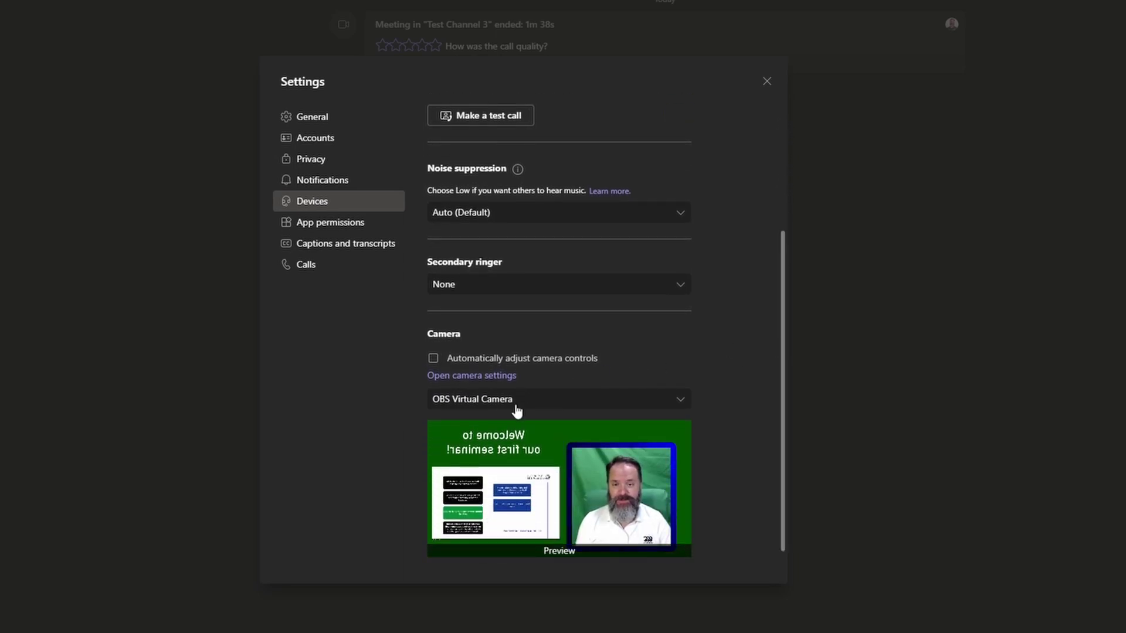
click(682, 405)
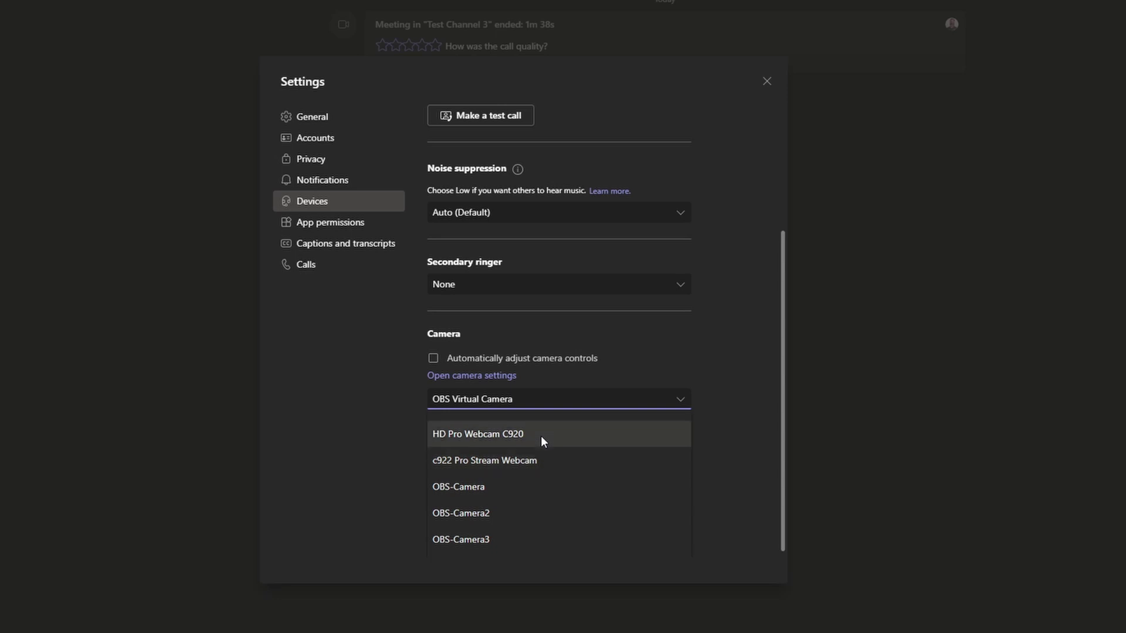
scroll(545, 455, down, 2)
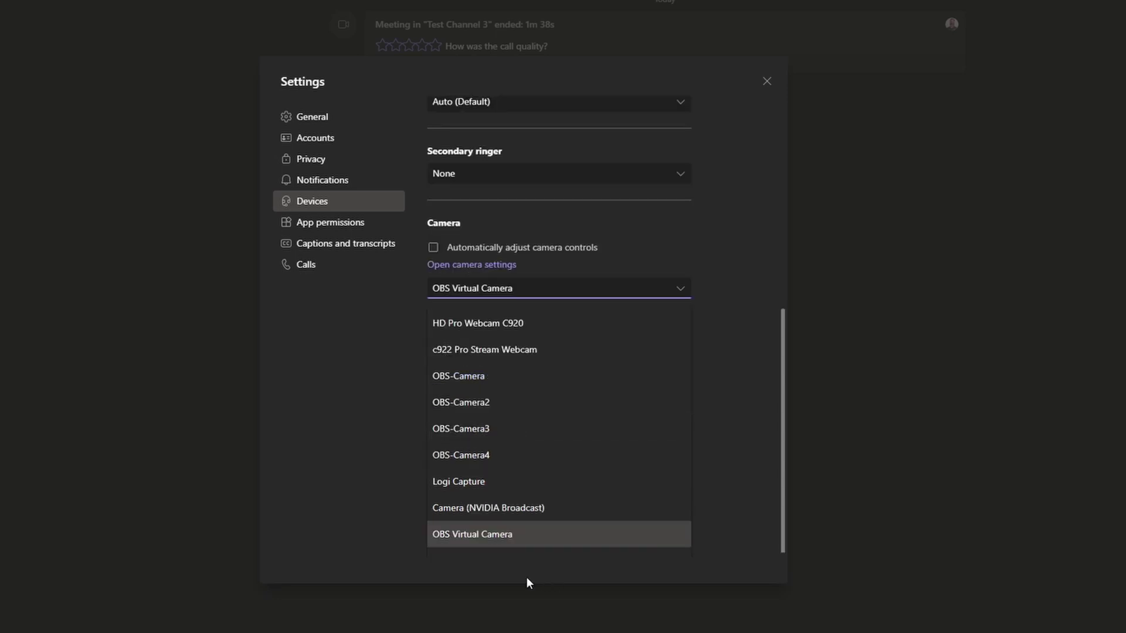
click(489, 535)
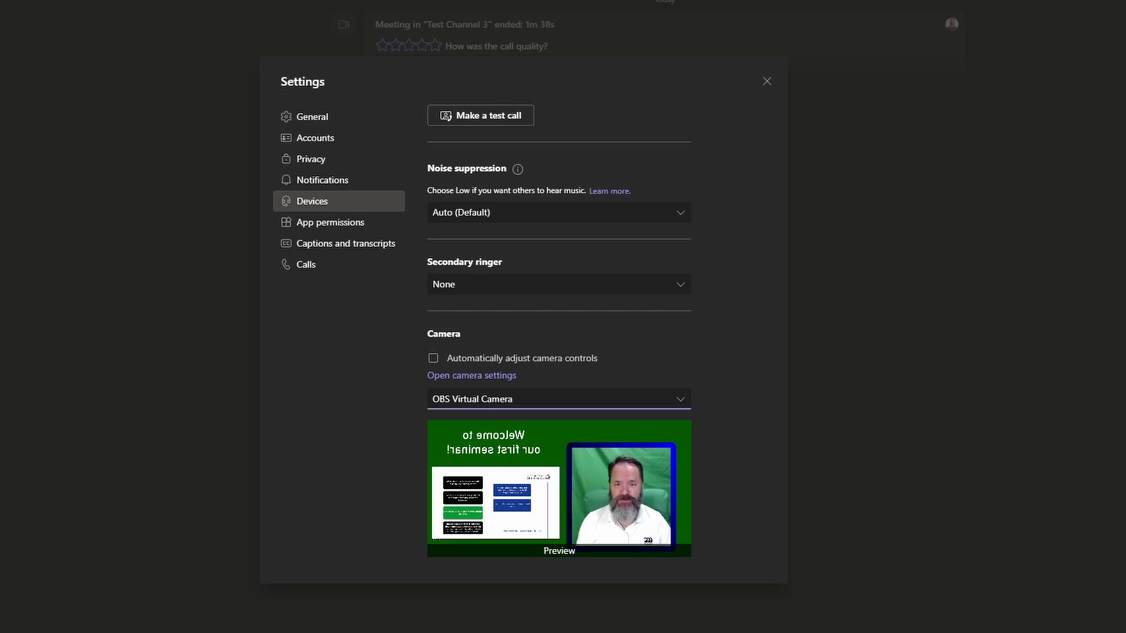
click(1123, 103)
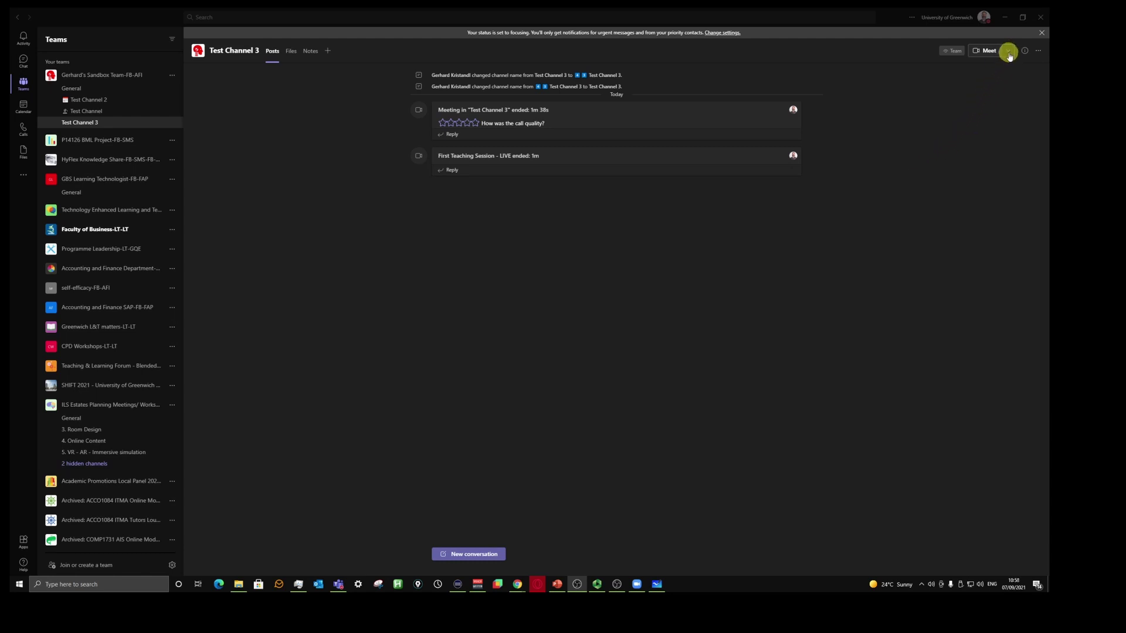
Step: Set up a new meeting in Test Channel 3 and title it "Our first session - LIVE! Be there!"
click(987, 51)
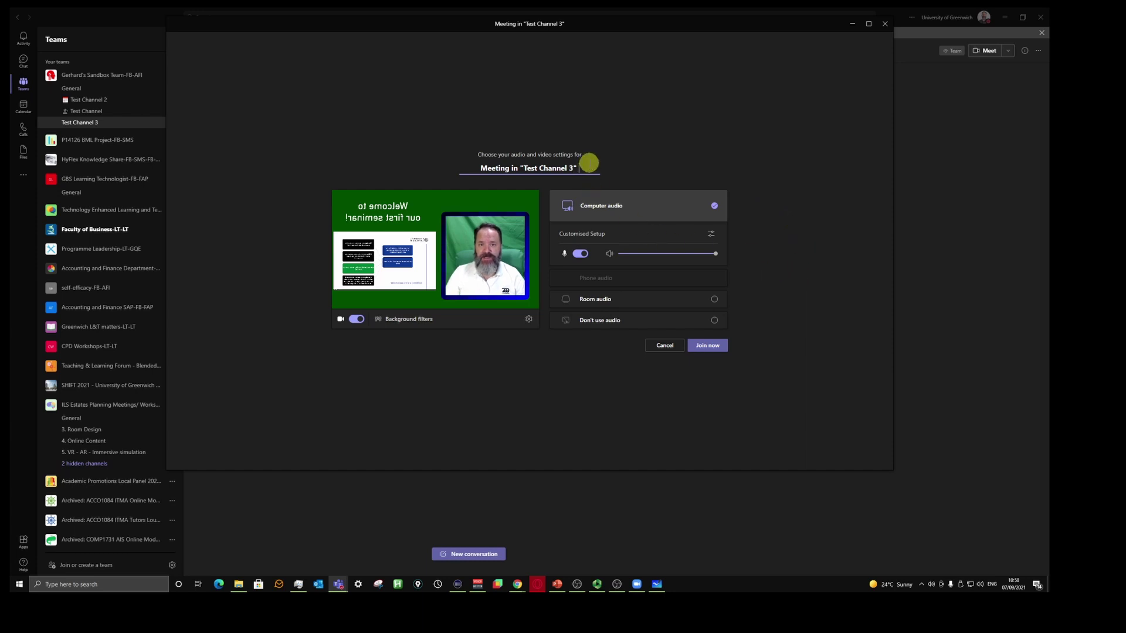
drag(585, 169, 482, 168)
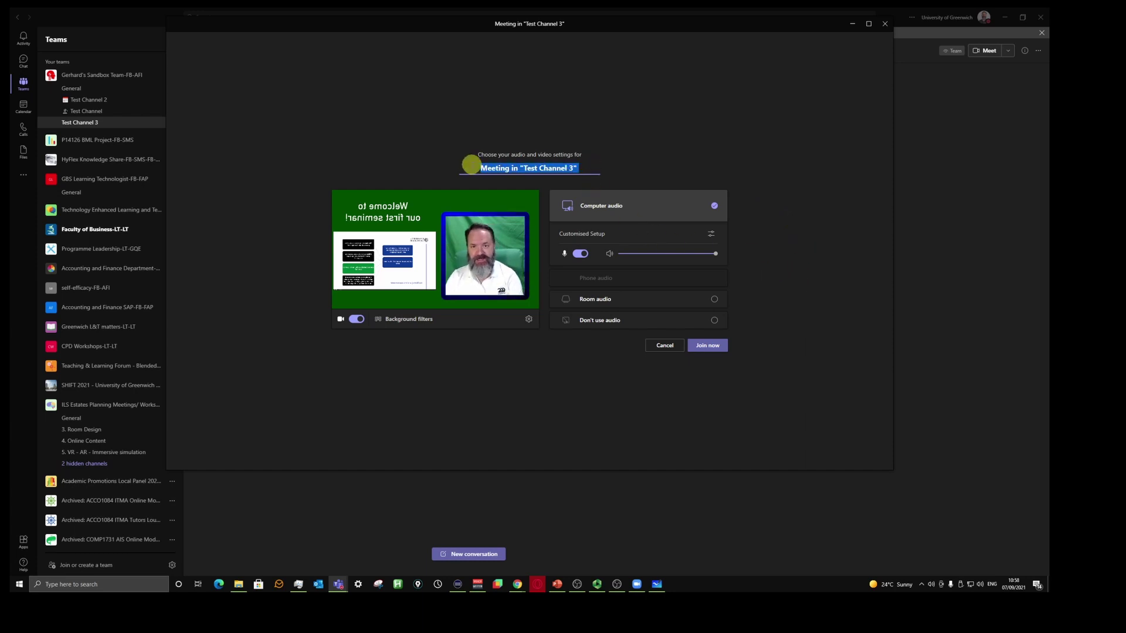
text(Our)
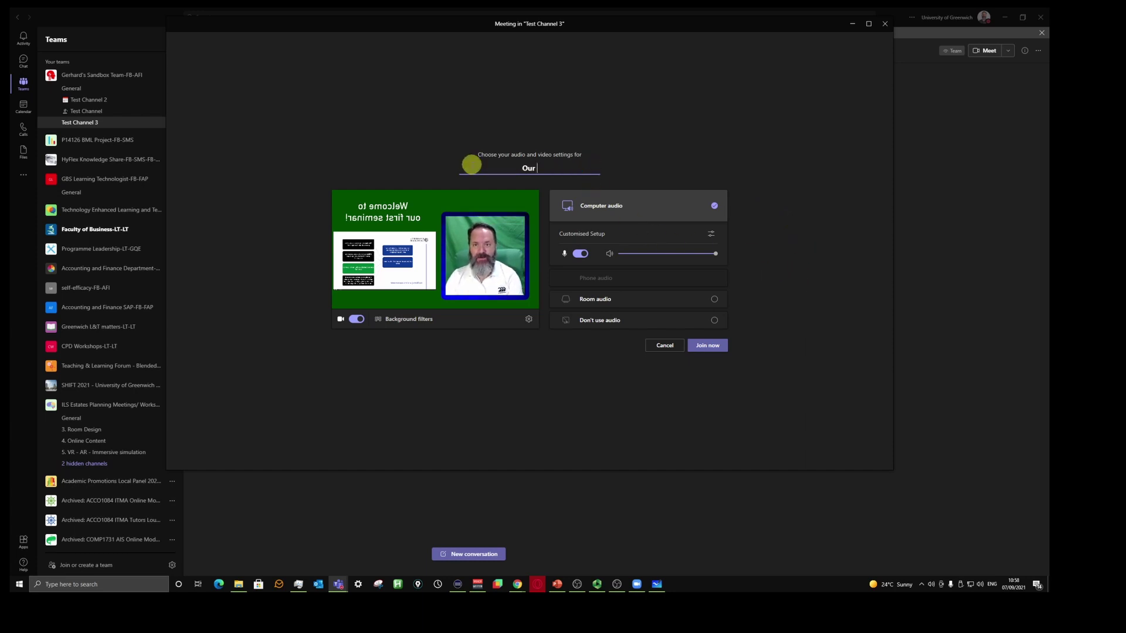
text( first sessio)
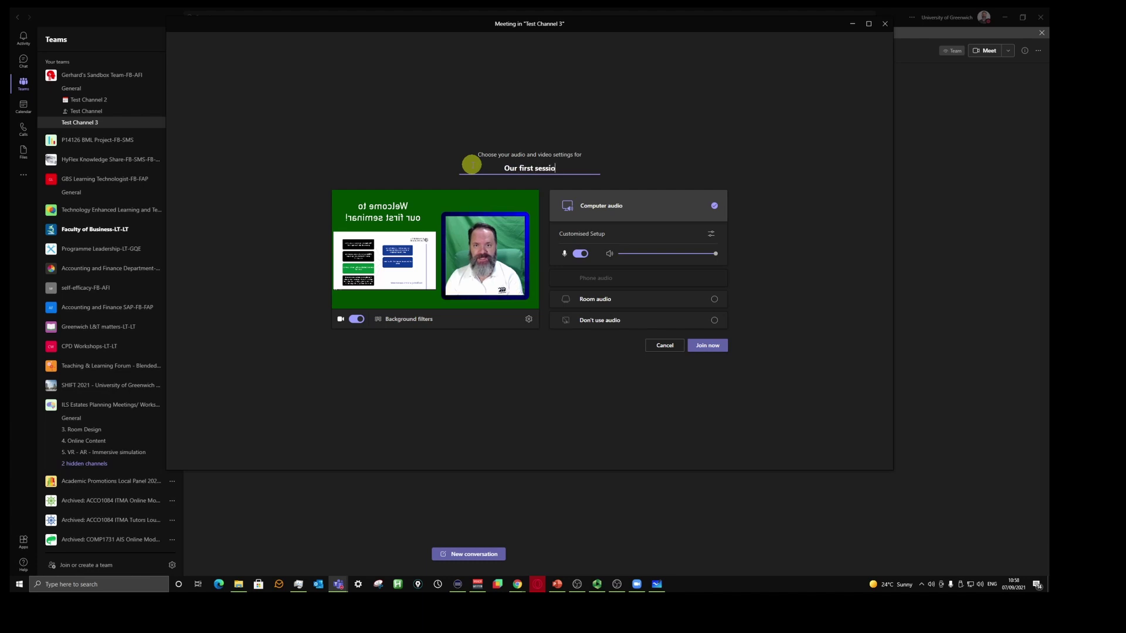
text(n - LIVE! )
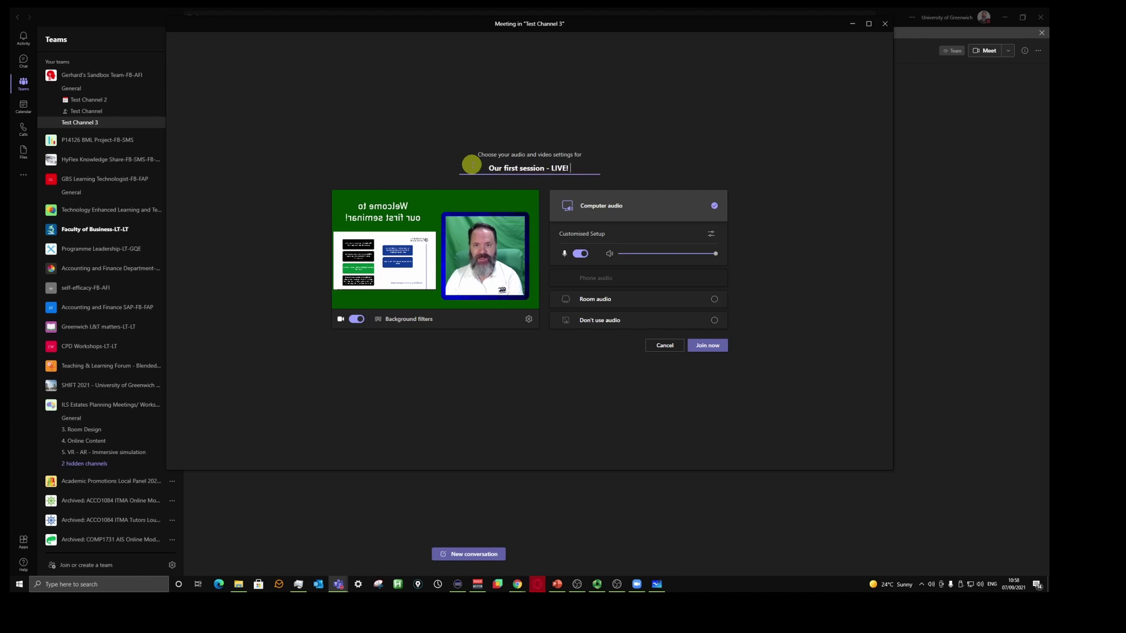
text(Be there!)
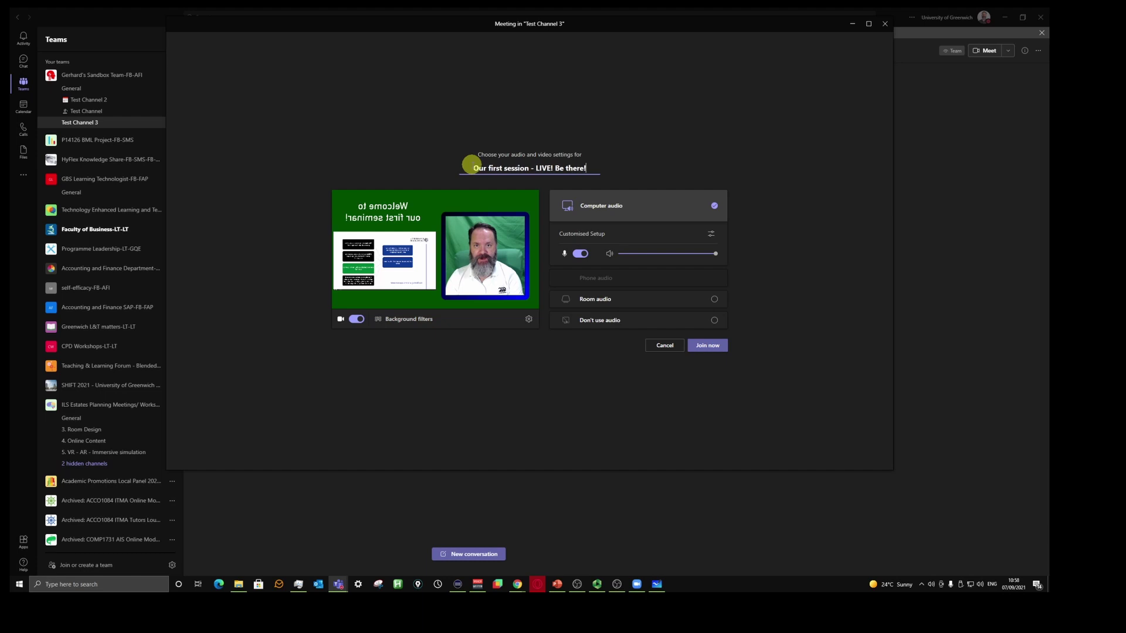
Step: Join the meeting, dismiss the invitation prompt and mute the microphone
click(713, 346)
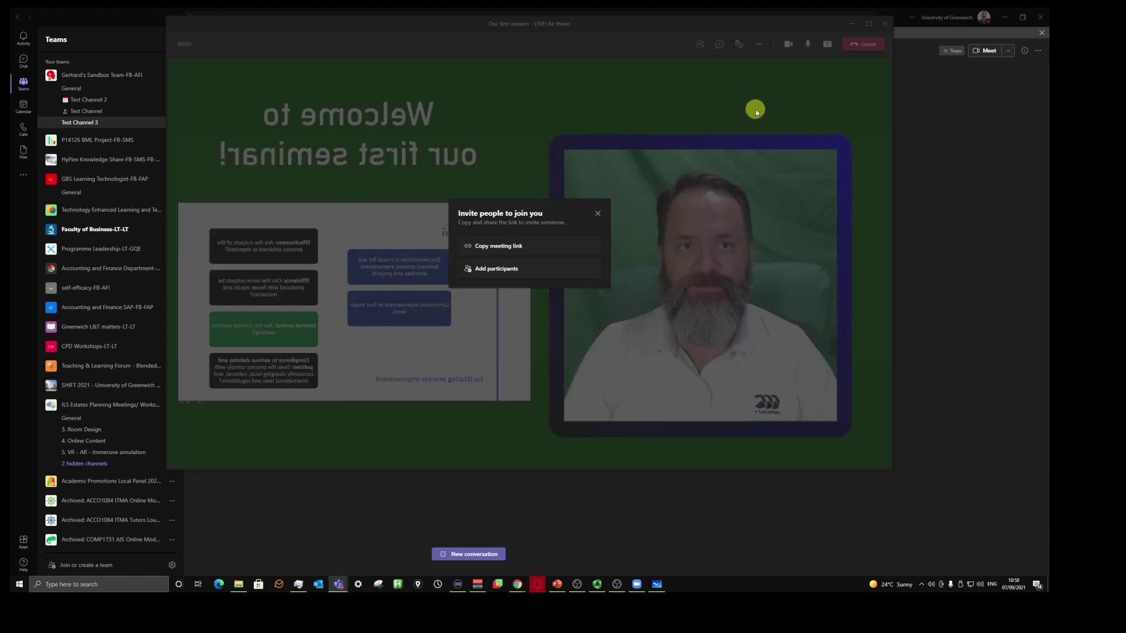
click(597, 214)
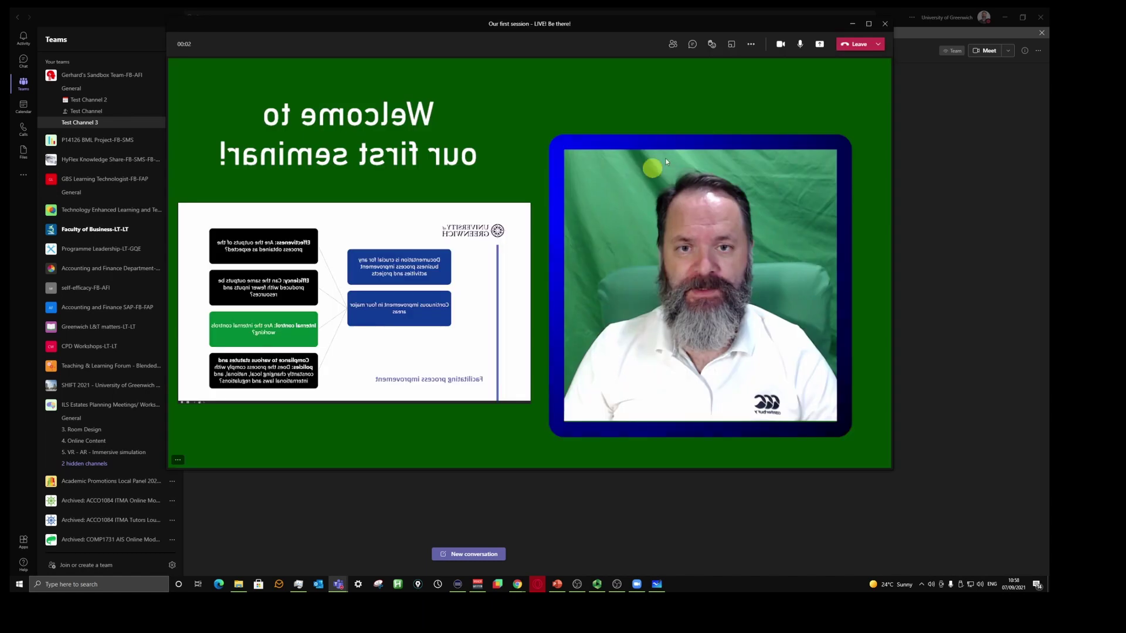
click(803, 47)
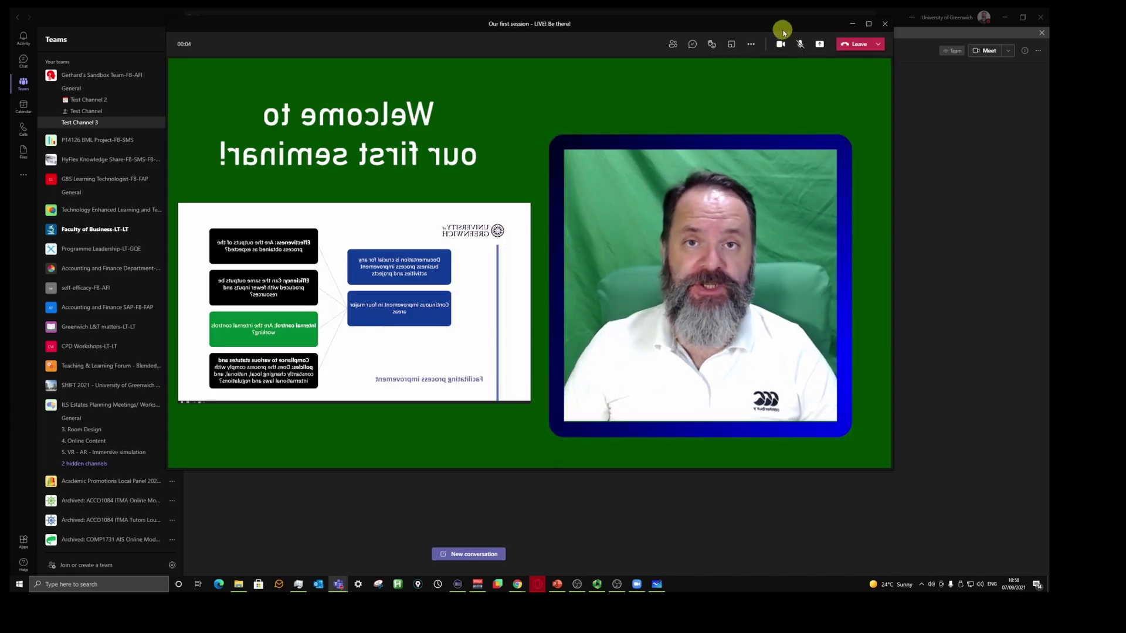
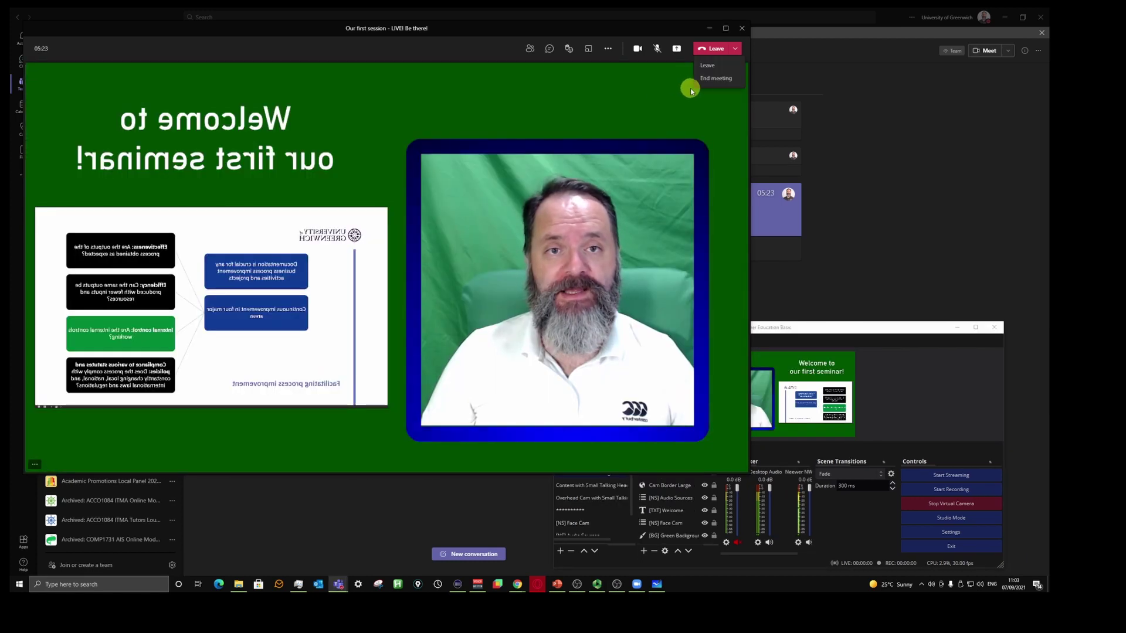
Step: End the Teams meeting for everyone
click(713, 80)
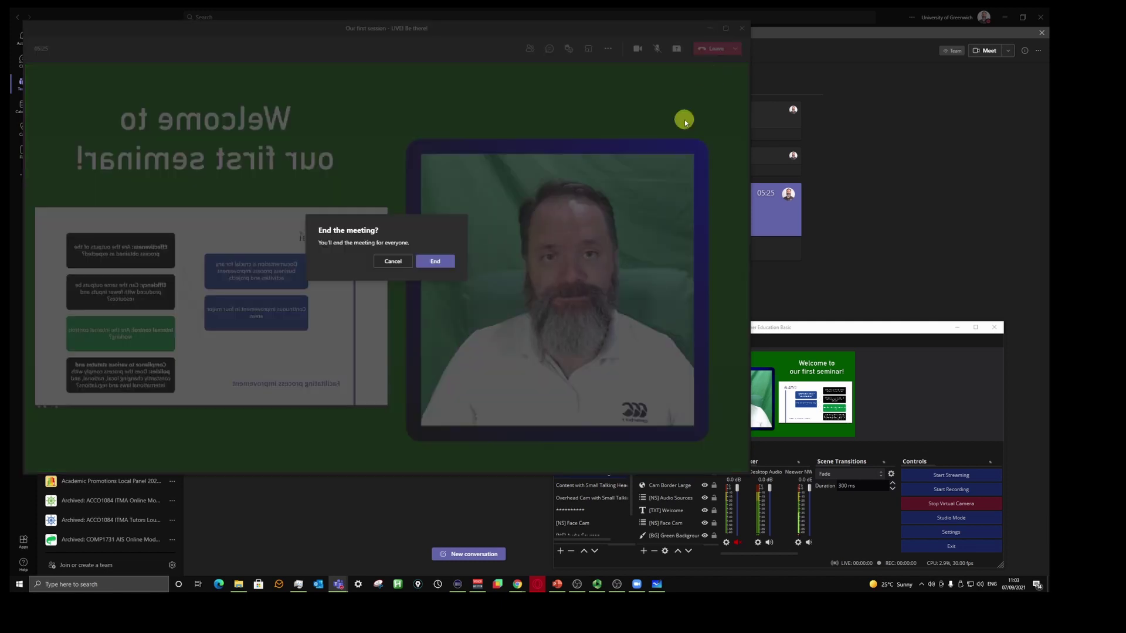
click(443, 258)
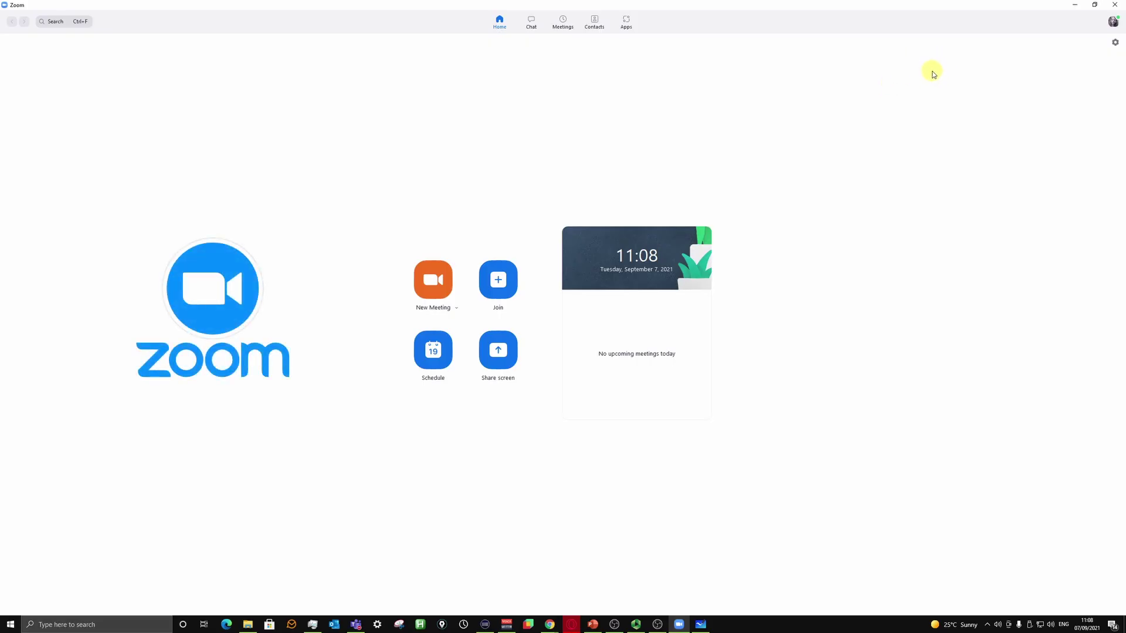
Step: Switch to Zoom and set the camera in the video settings to OBS Virtual Camera
click(1115, 45)
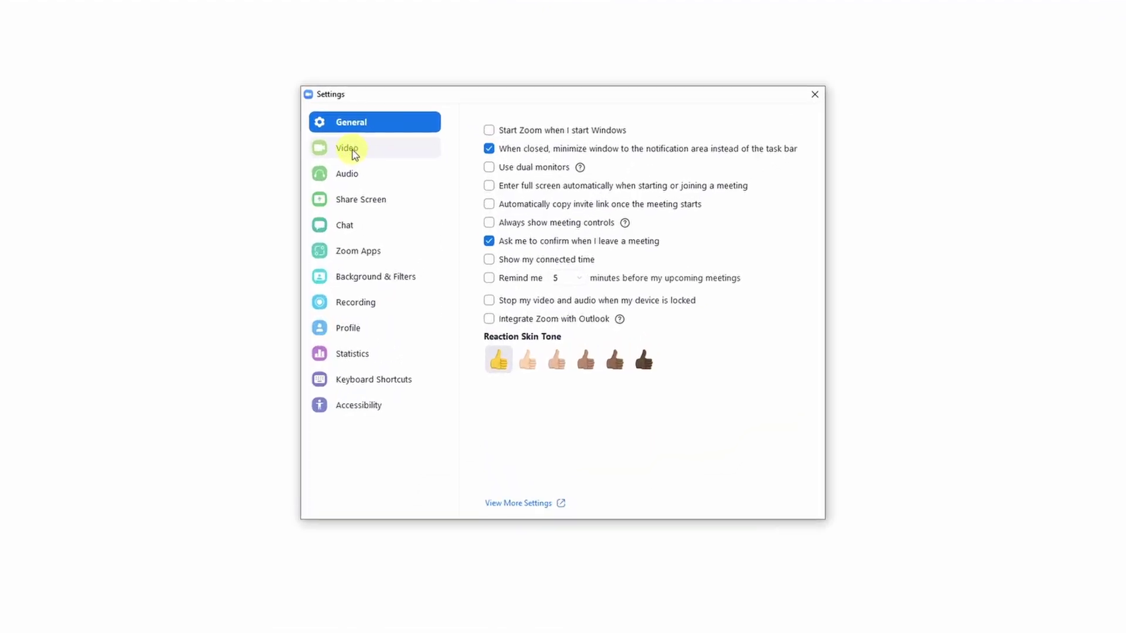
click(352, 152)
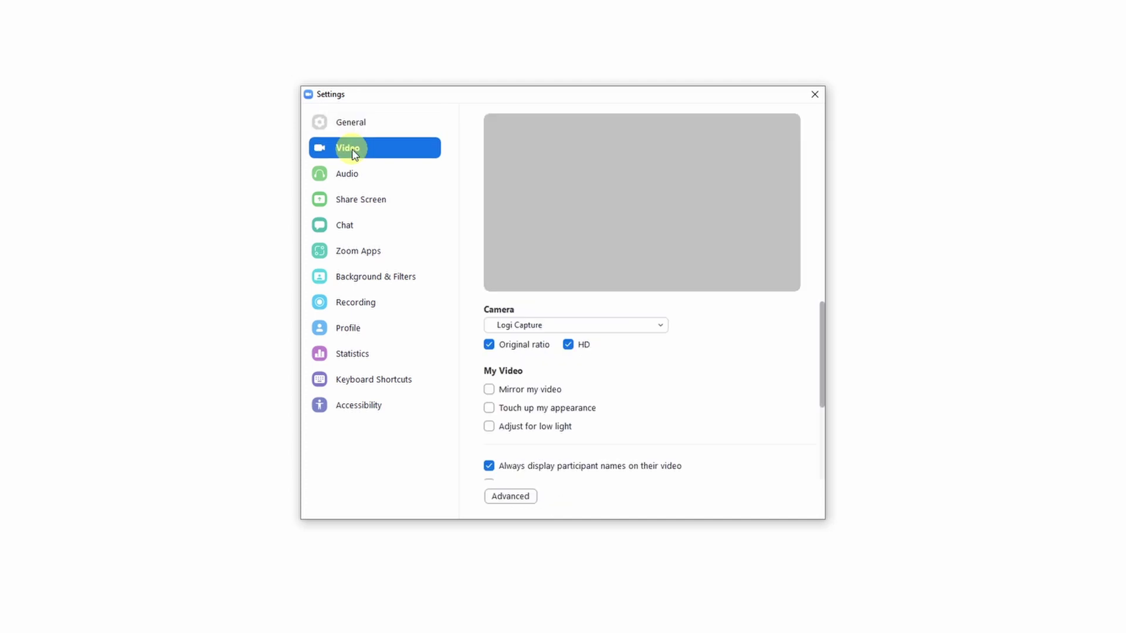
click(660, 328)
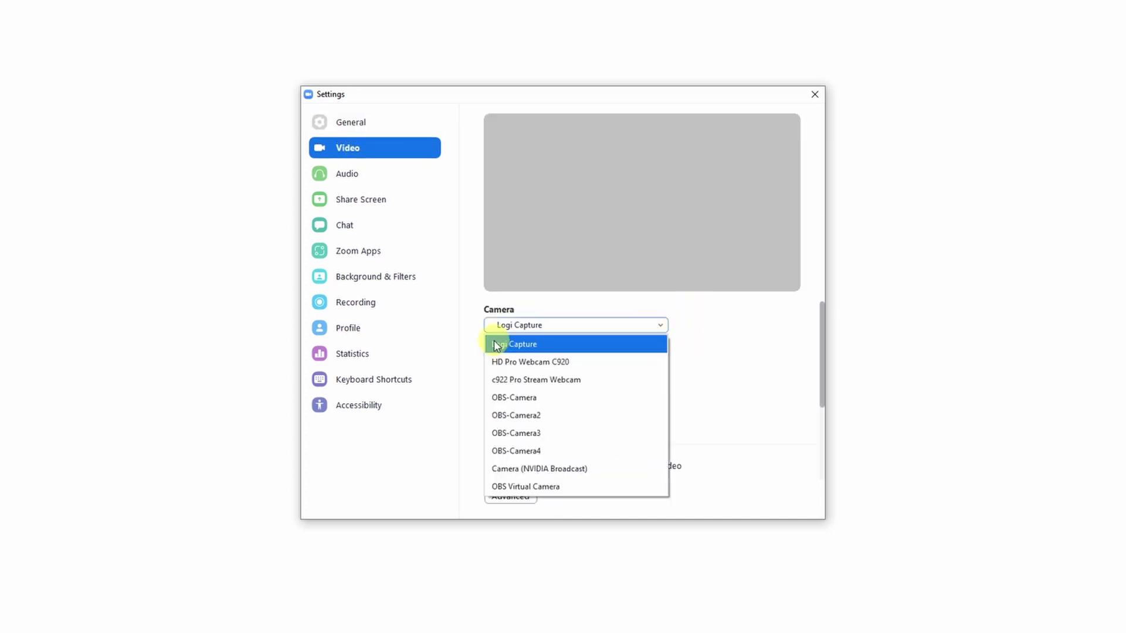
click(605, 490)
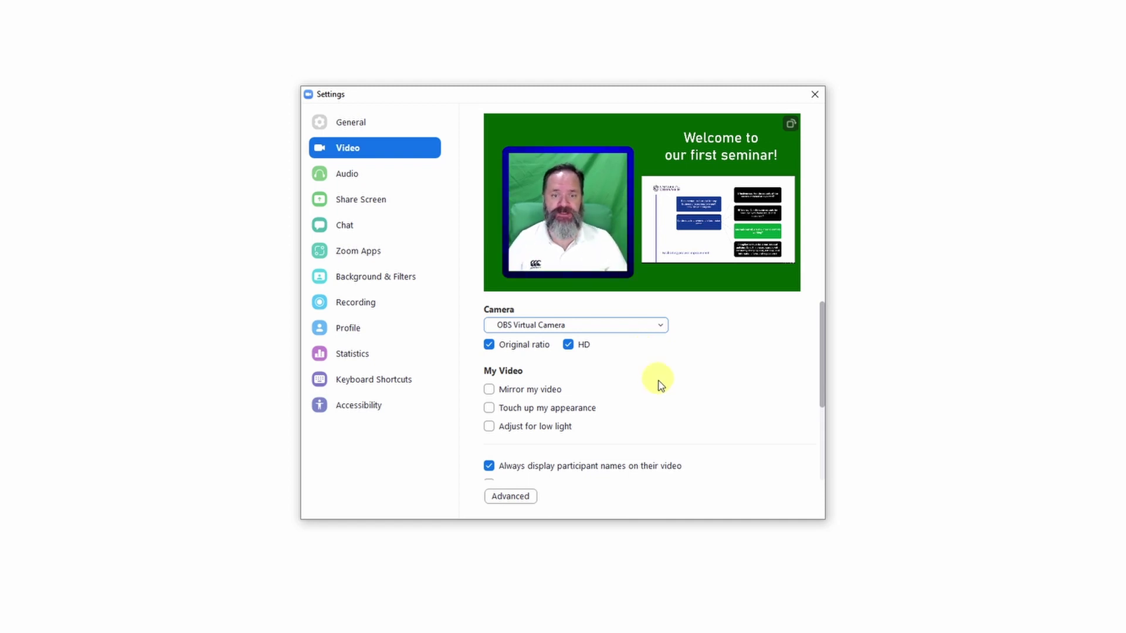
click(814, 96)
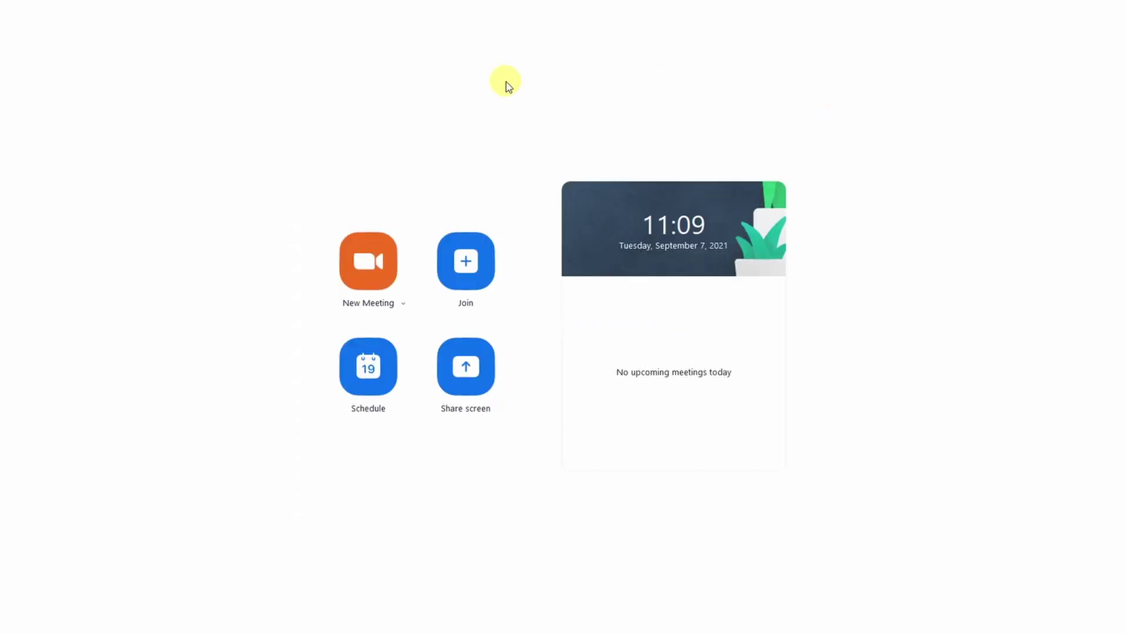
Step: Start a new Zoom meeting and join it with computer audio
click(371, 268)
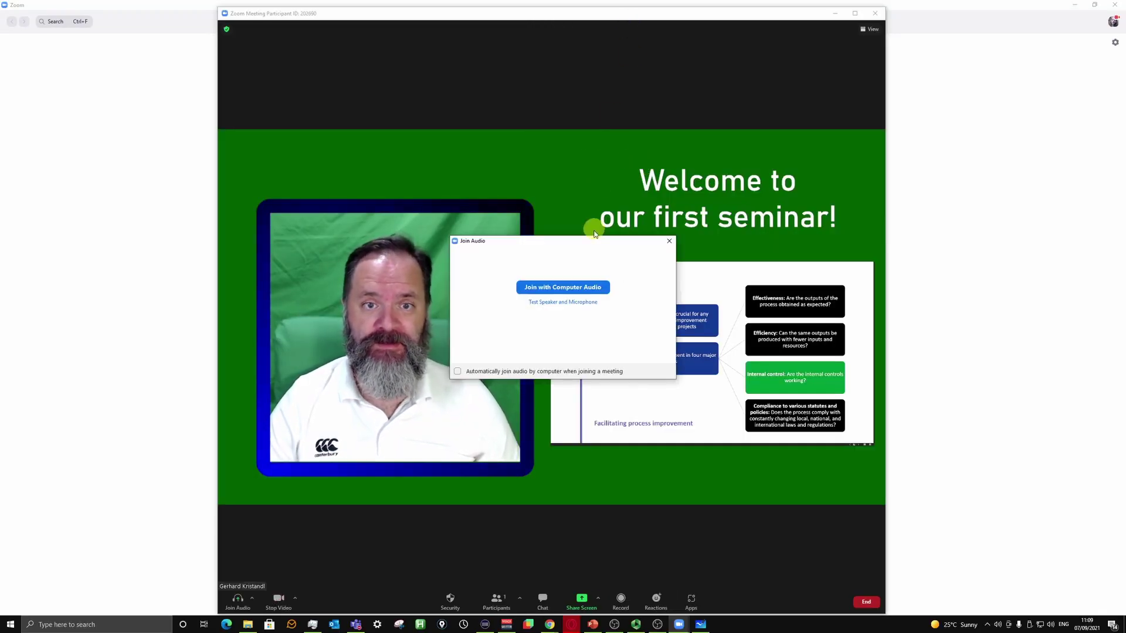
click(576, 286)
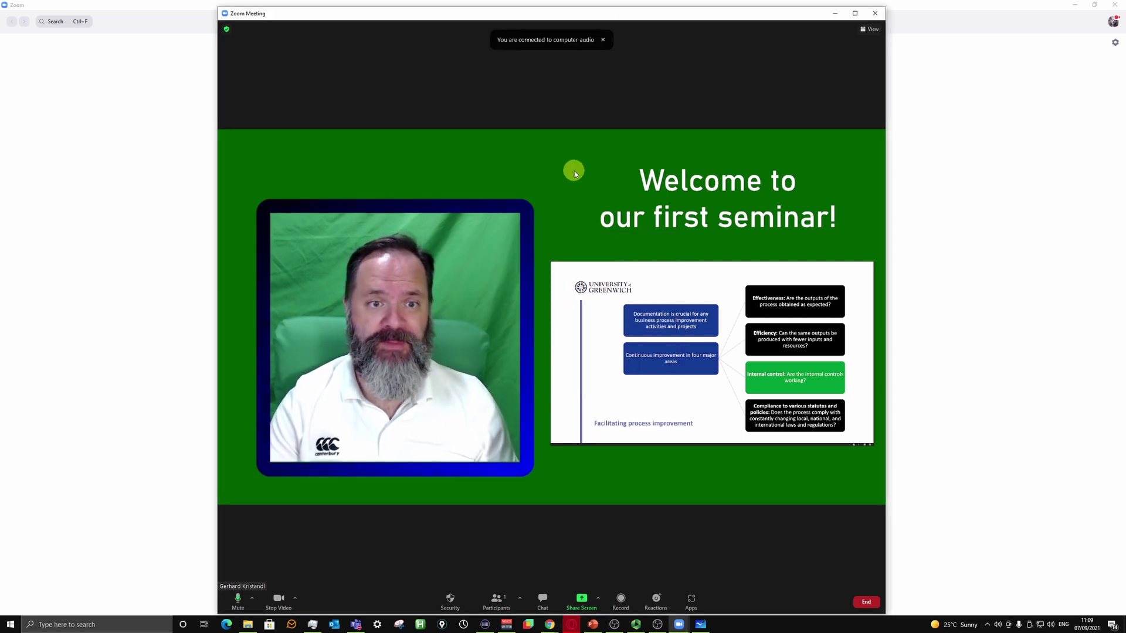
Step: Switch to OBS, bringing its window in front of the running Zoom meeting
mouse_move(658, 627)
click(658, 580)
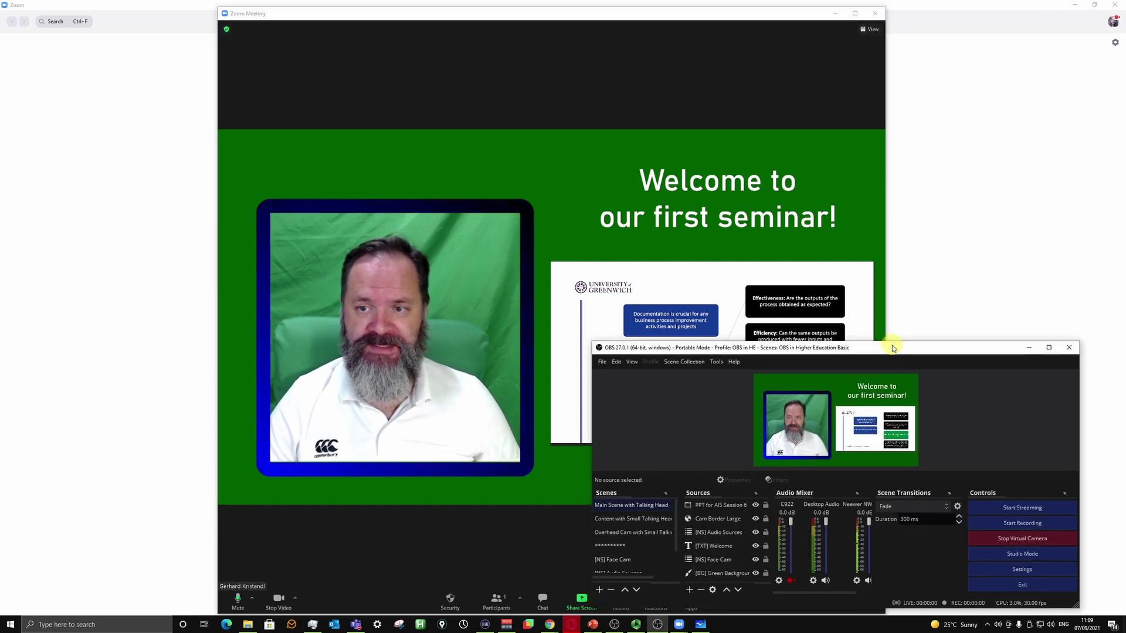
Step: Move the OBS window off the Zoom video and switch to the Content with Small Talking Head scene, followed by the Overhead Cam scene
drag(892, 345, 932, 342)
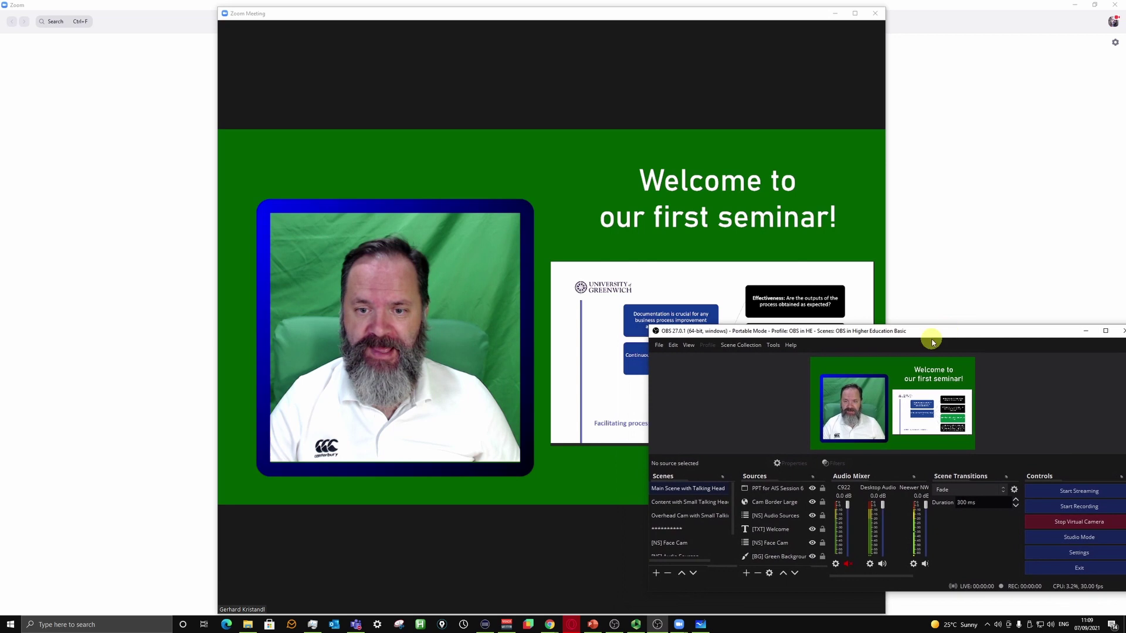
click(689, 505)
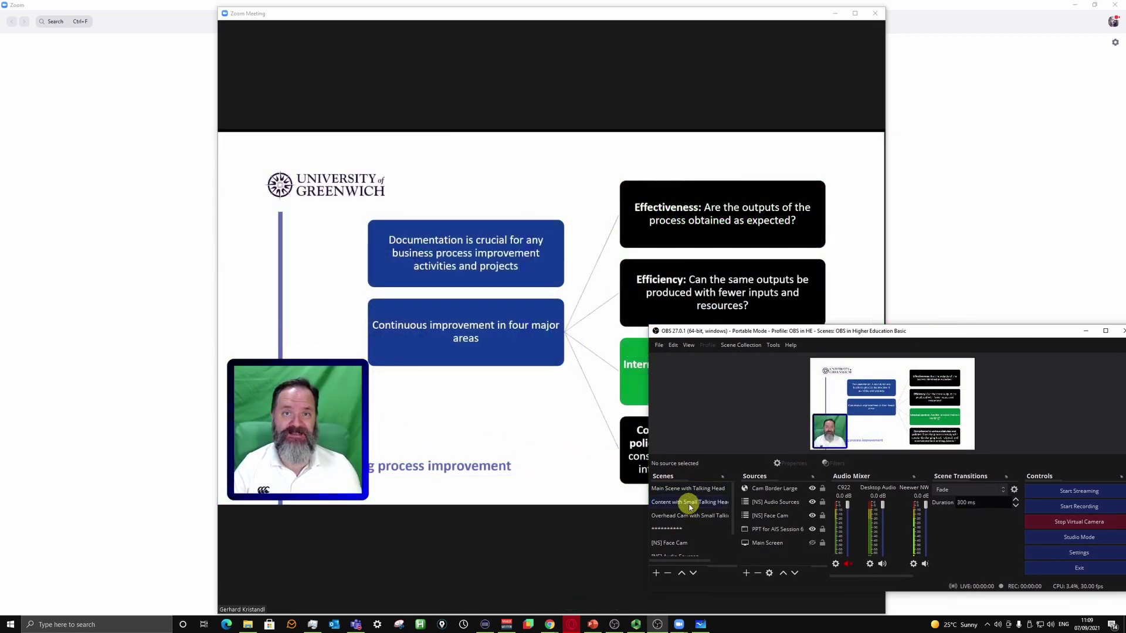
click(692, 517)
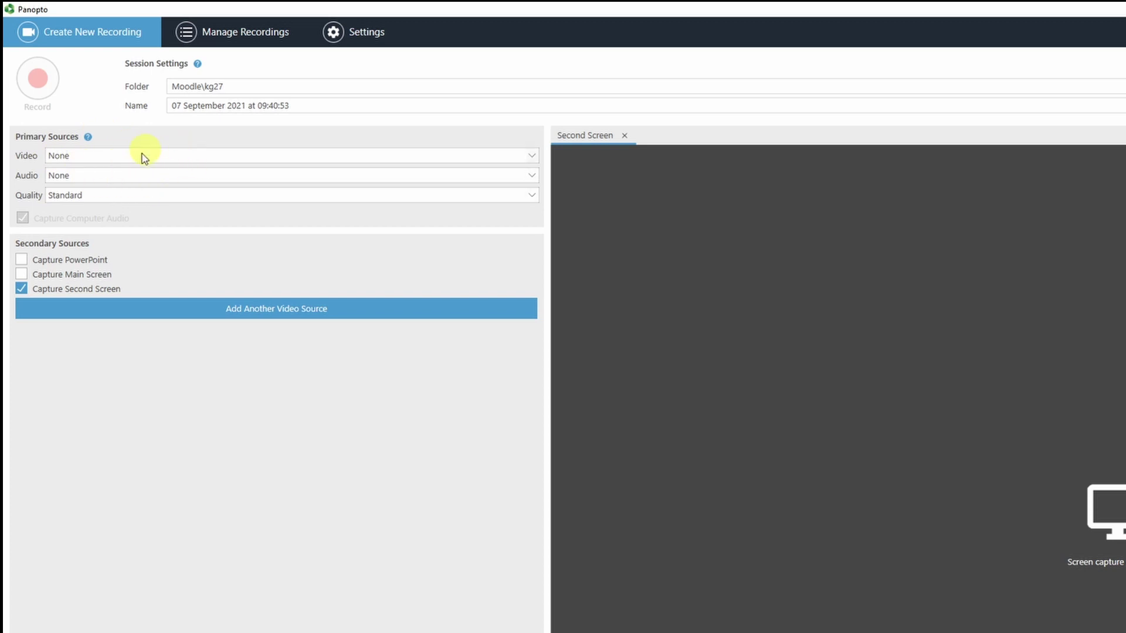
Step: In Panopto, set the primary video source to OBS Virtual Camera and turn off capture of the second screen
click(530, 158)
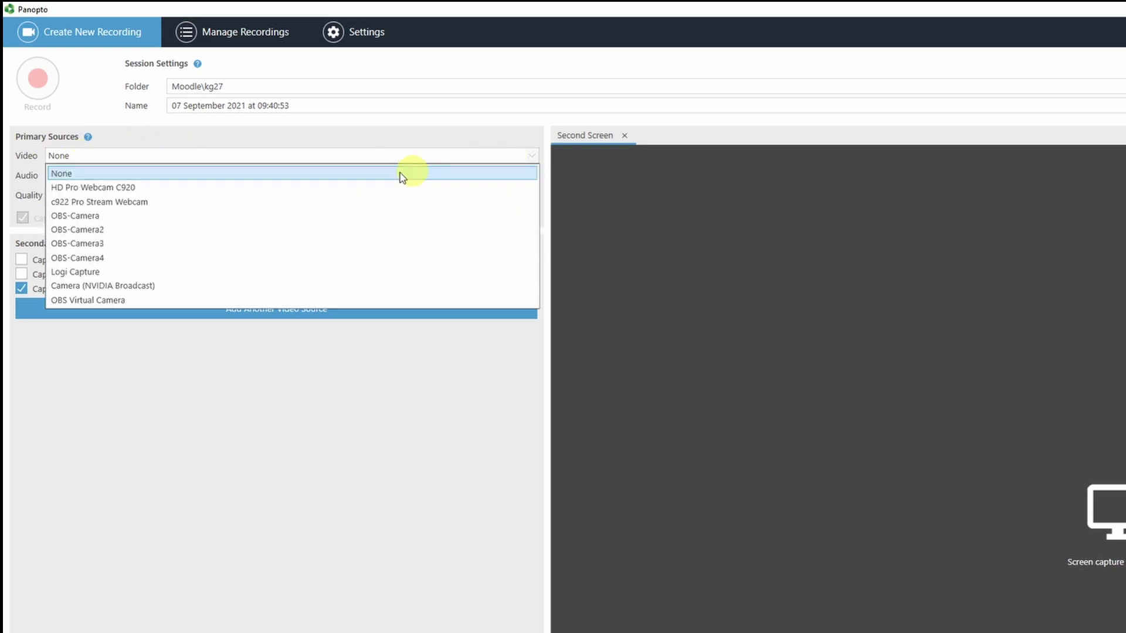
click(117, 301)
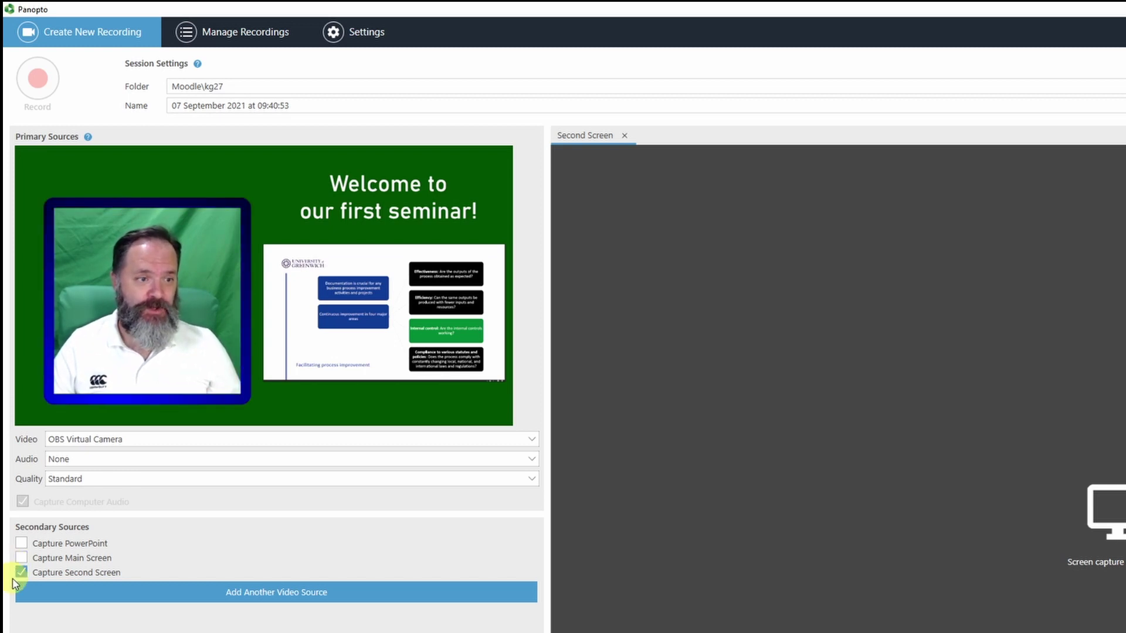
click(22, 573)
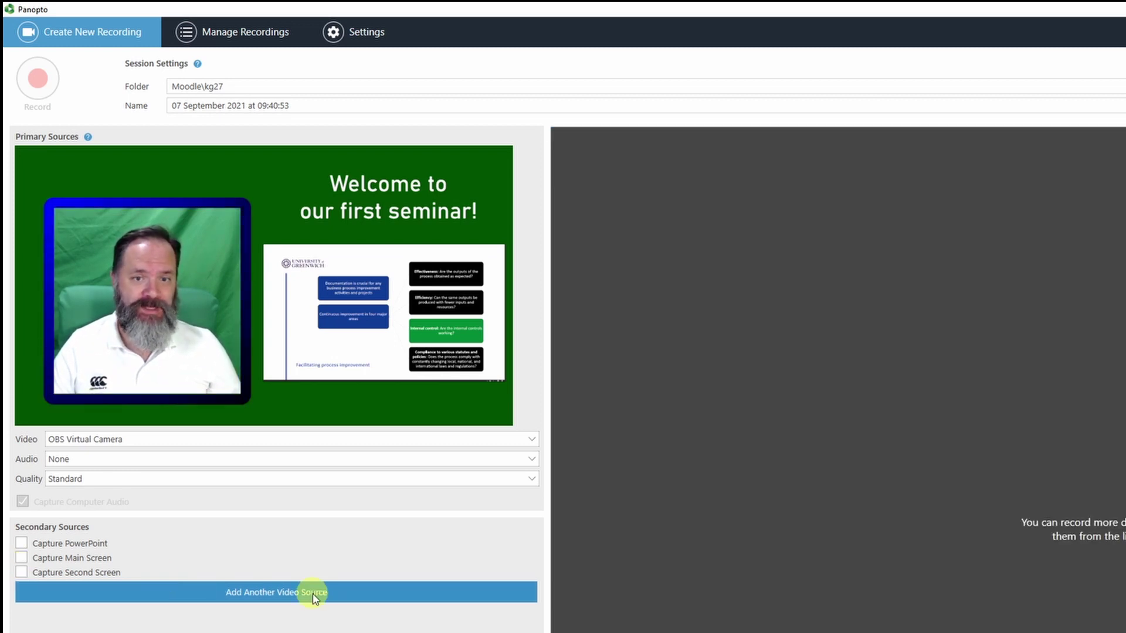